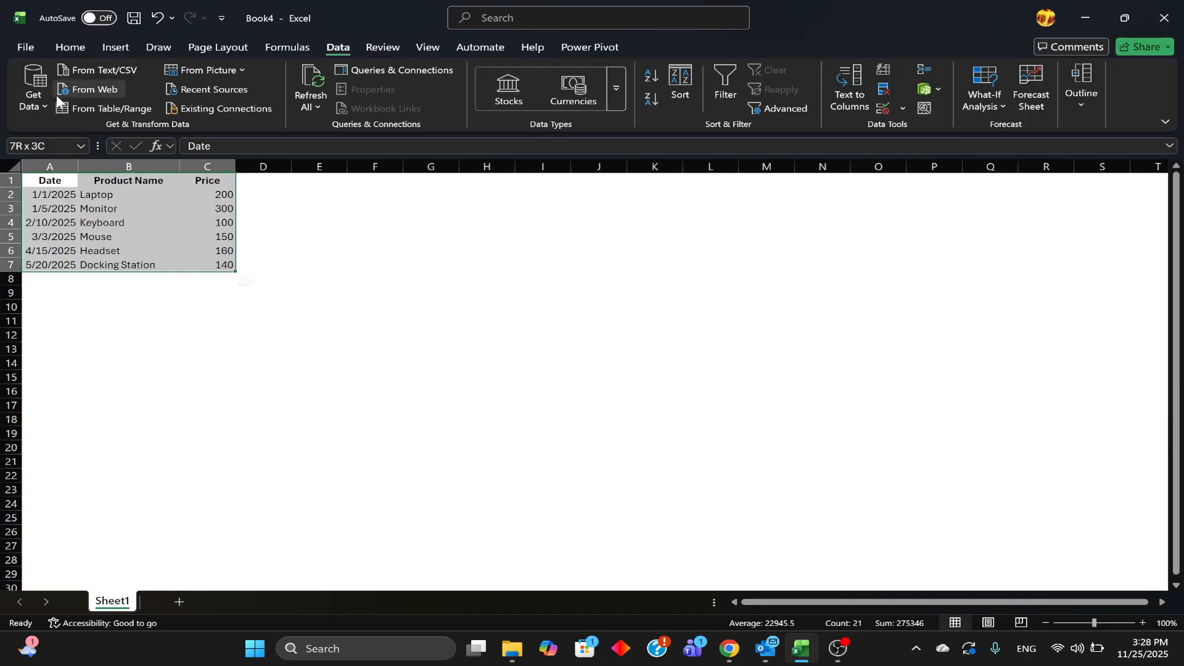
Step: Load the range A1:C7 into Power Query as a table with headers
click(34, 106)
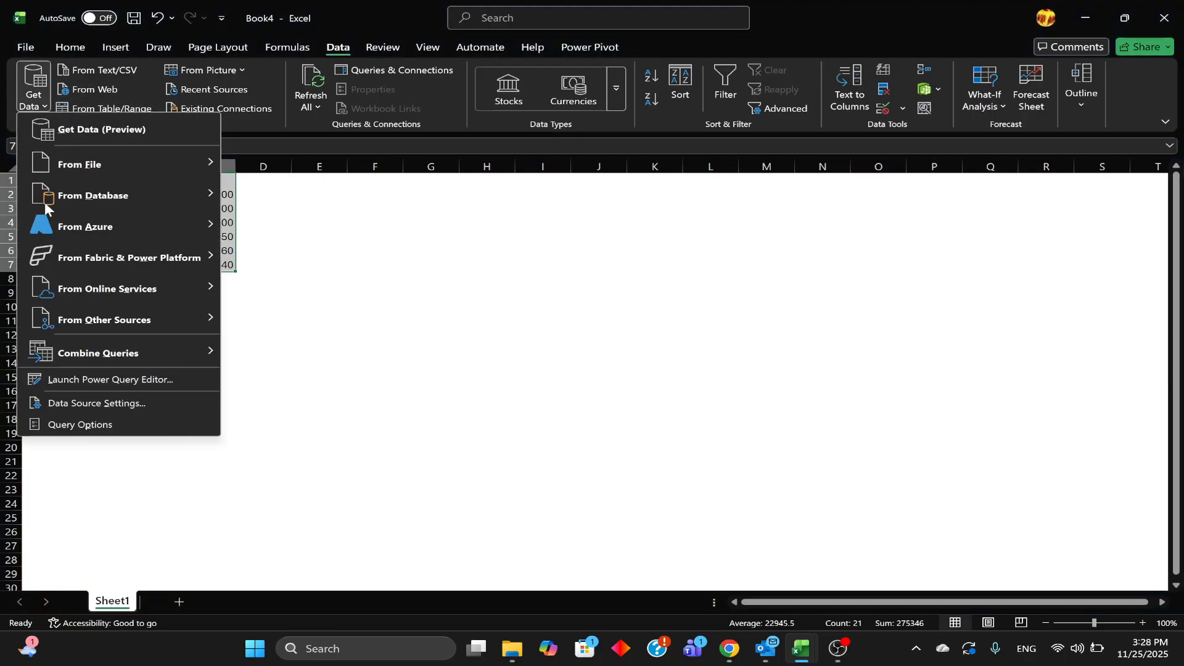
mouse_move(127, 325)
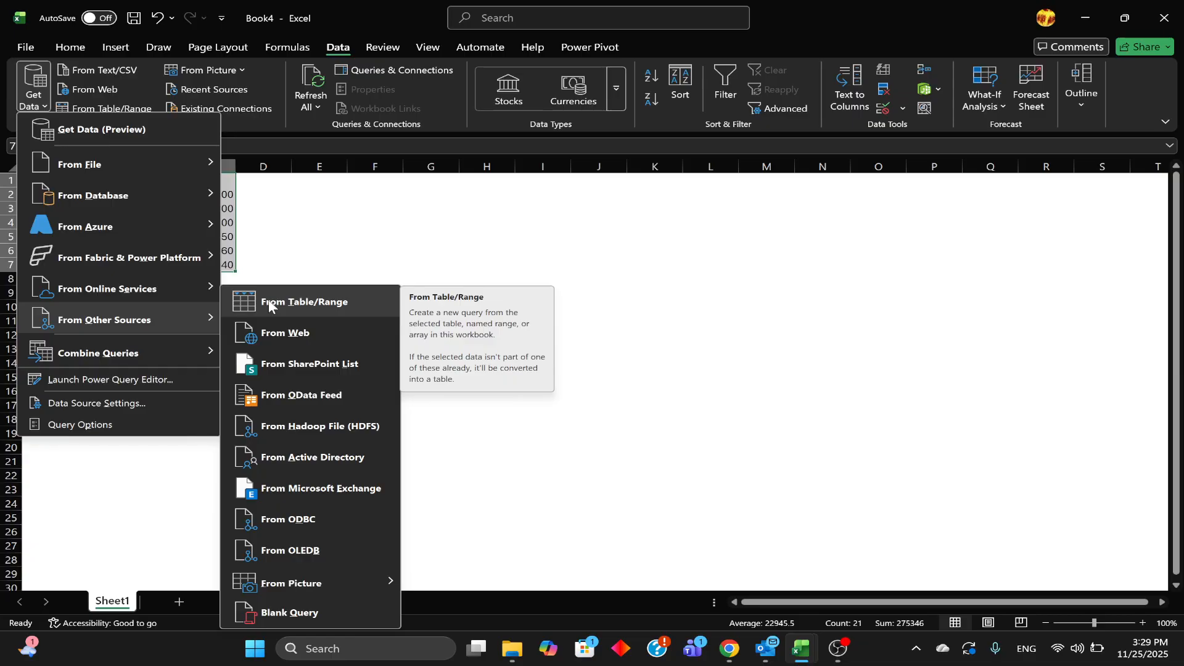
click(269, 302)
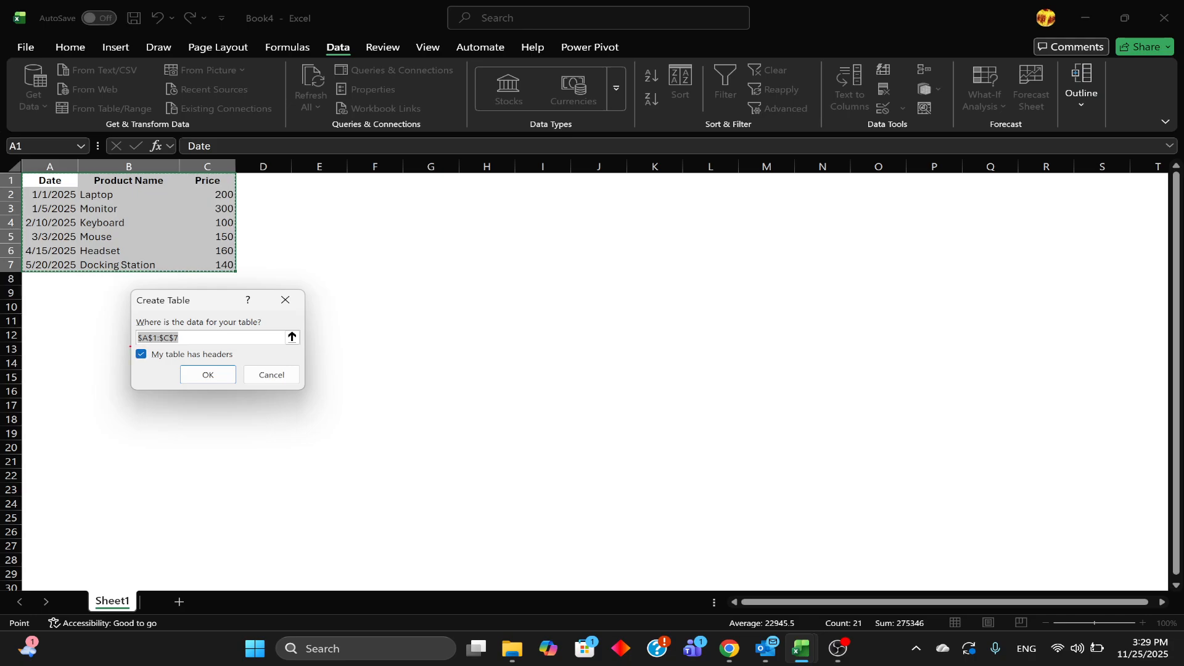
drag(141, 361, 221, 364)
drag(132, 349, 220, 351)
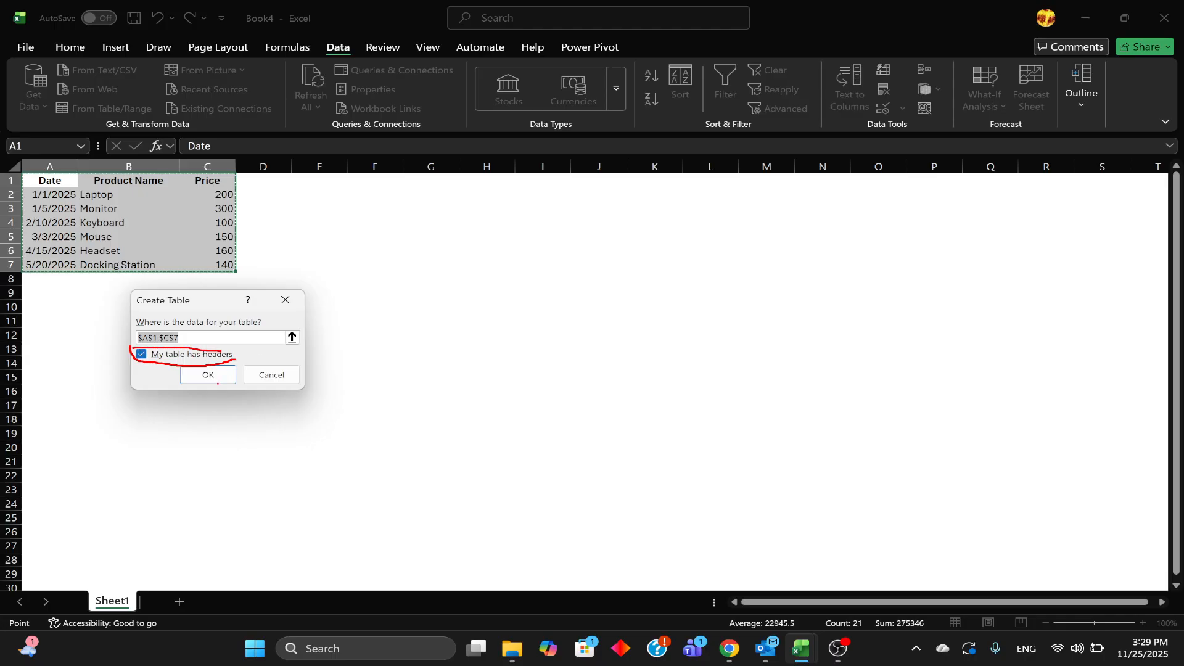
key(Escape)
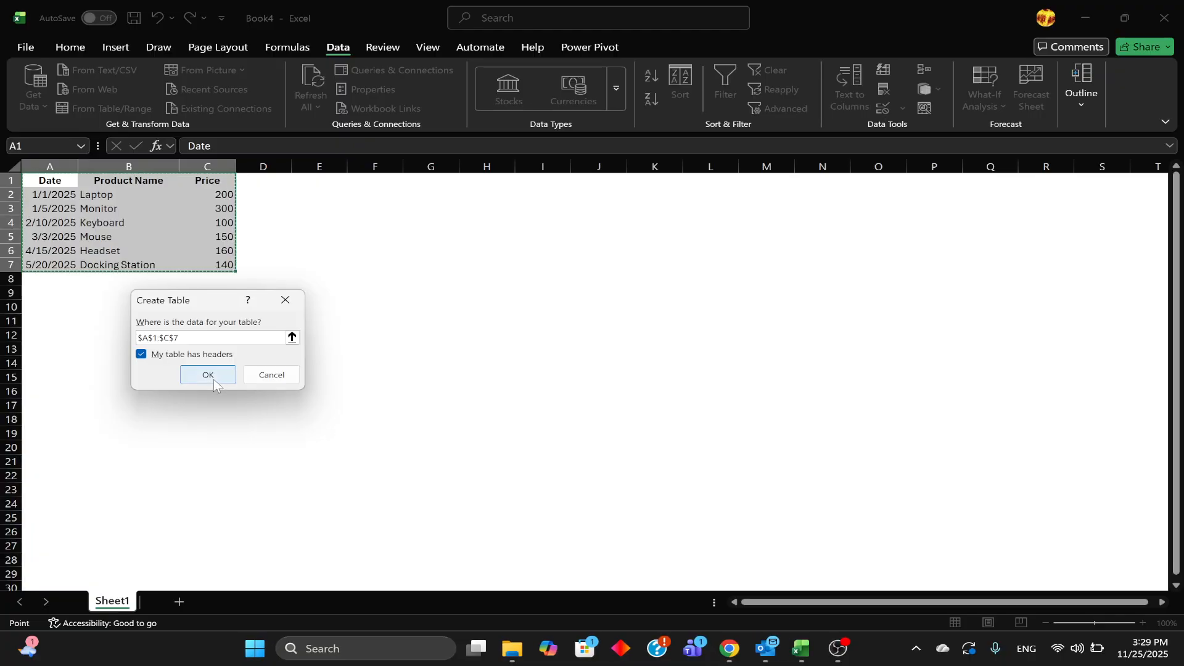
click(213, 379)
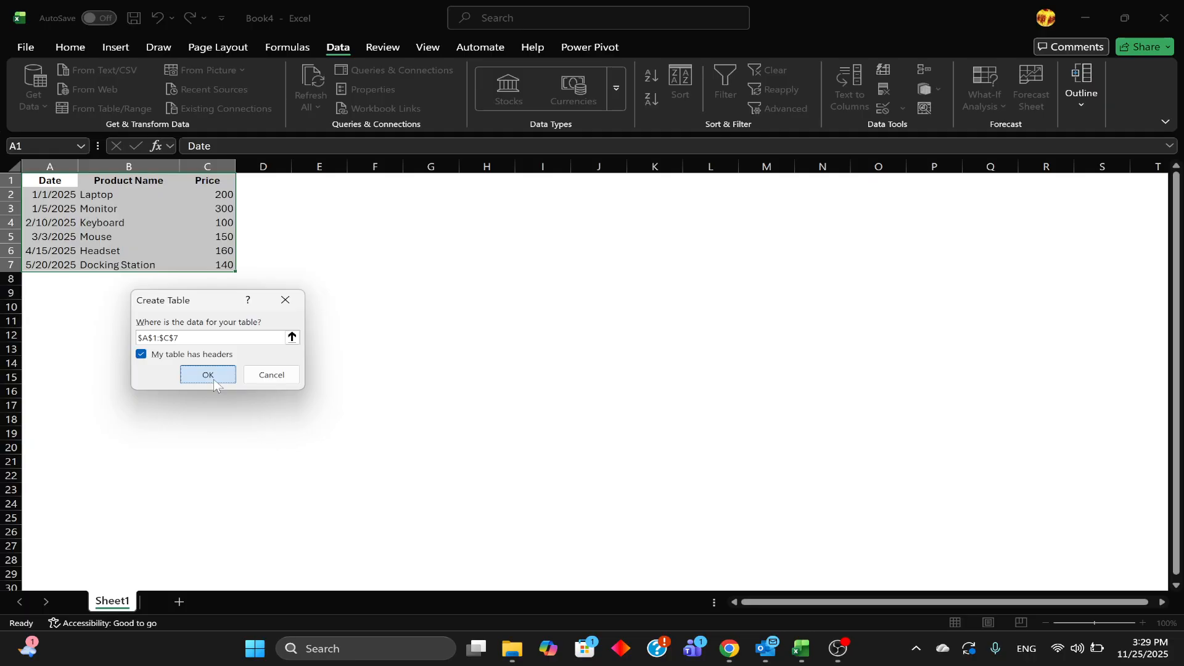
click(208, 374)
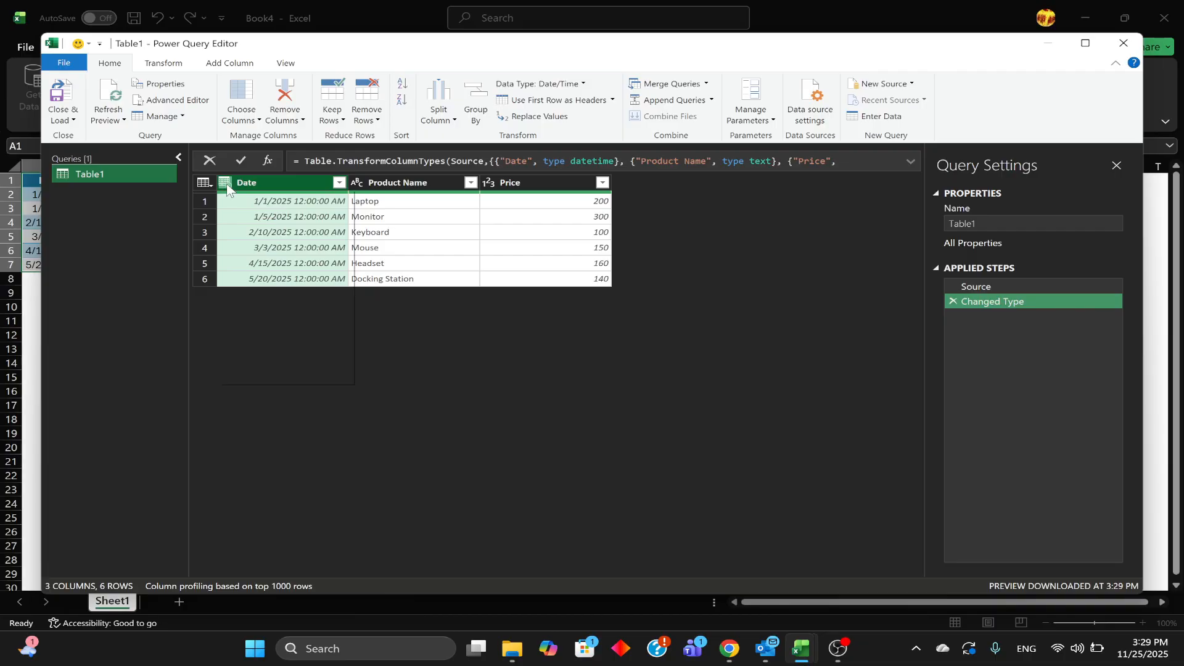
Step: Change the Date column's data type to Date, replacing the current type conversion
click(226, 183)
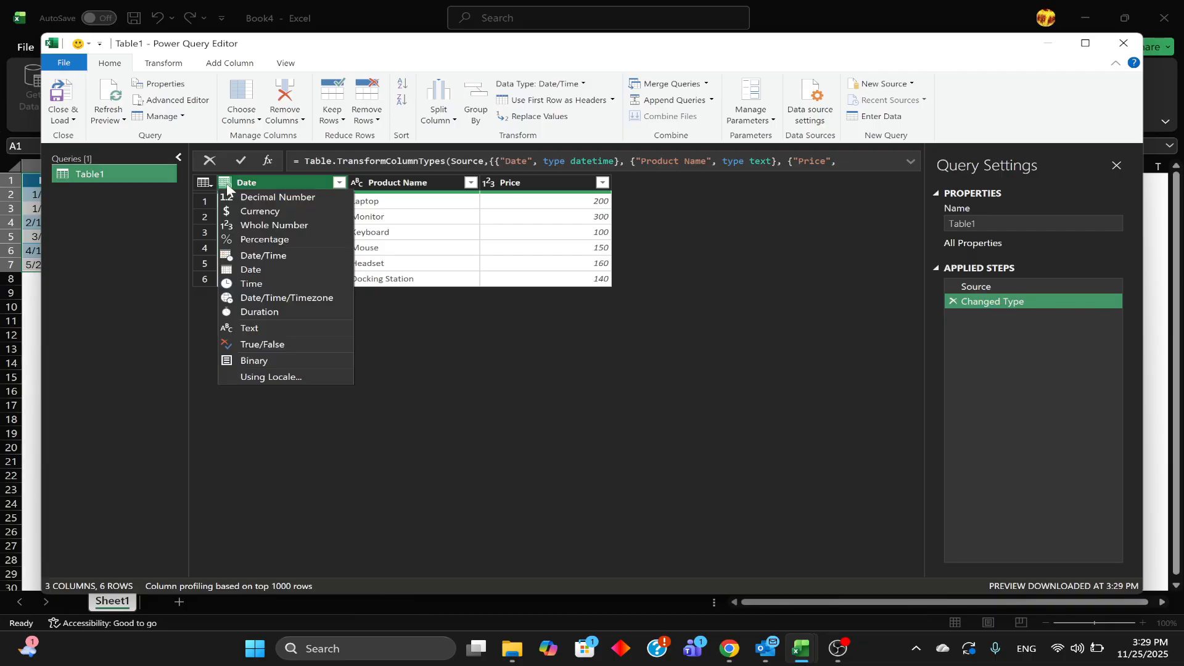
click(498, 404)
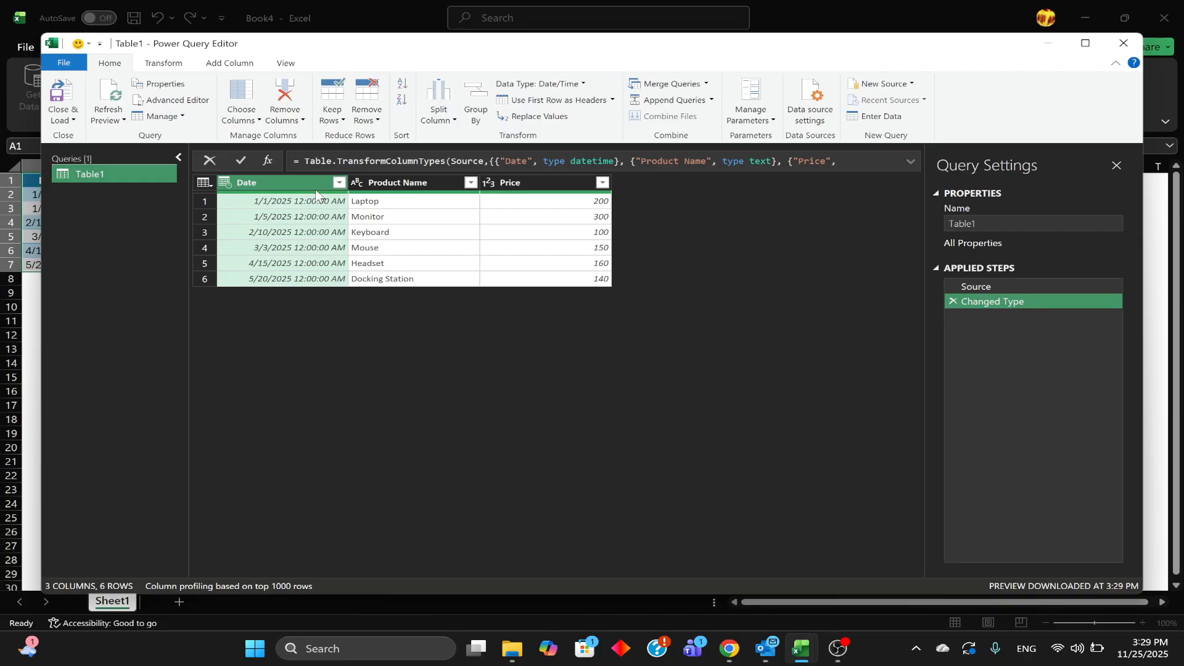
click(224, 183)
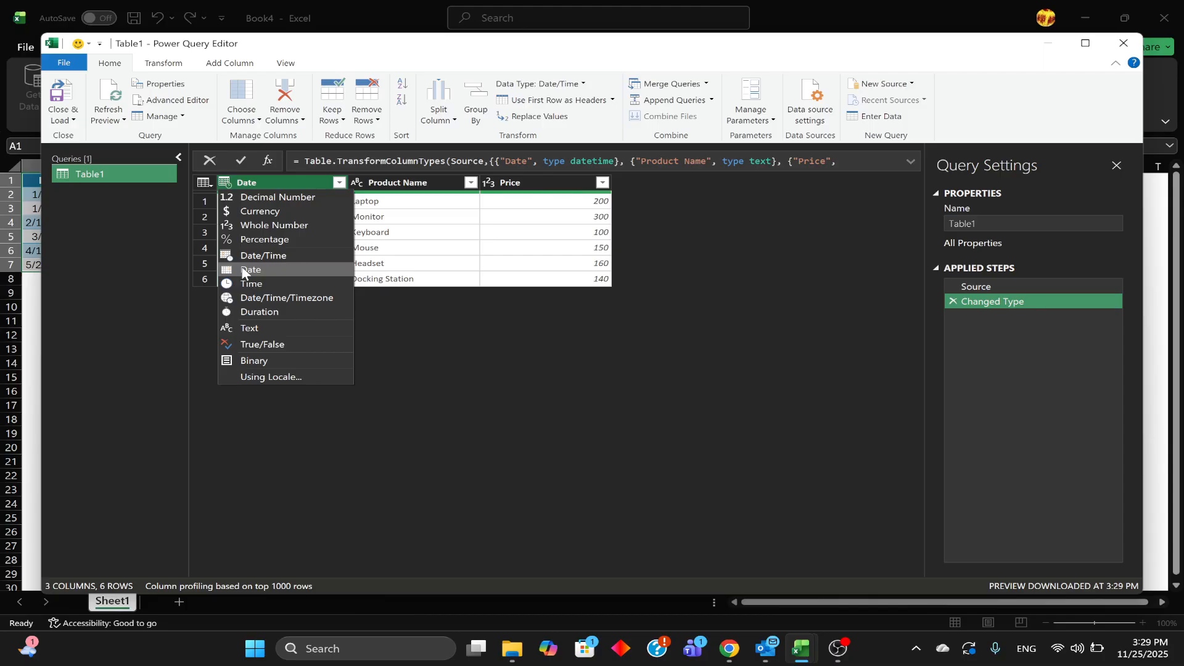
key(Escape)
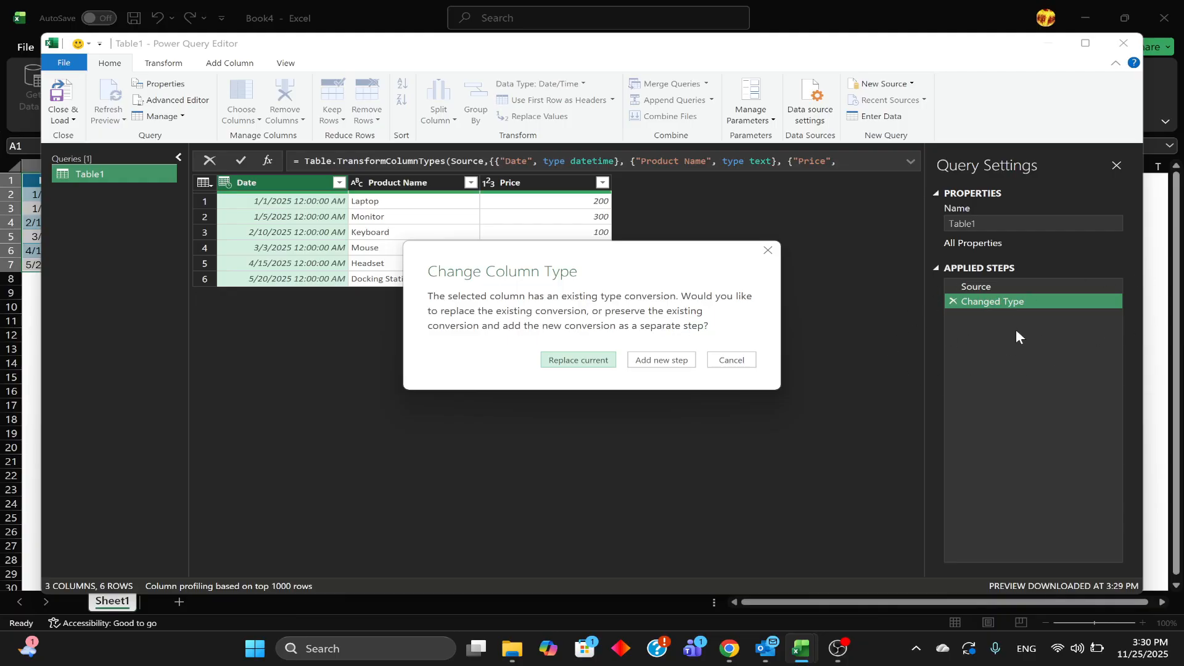
click(558, 365)
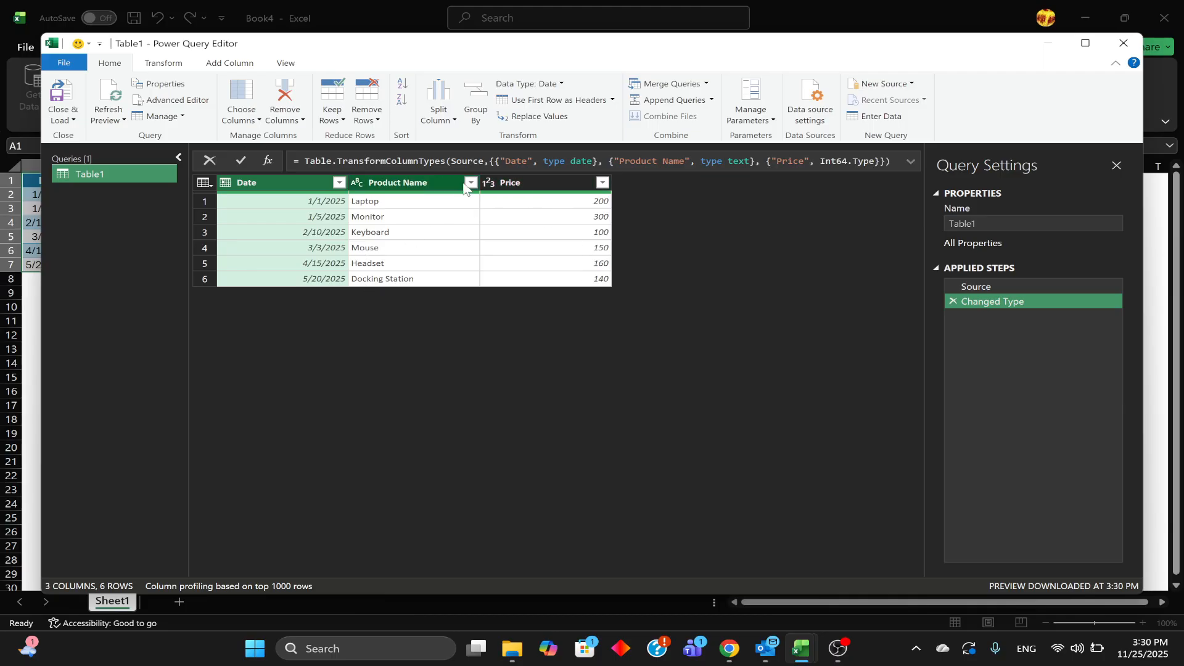
click(487, 185)
click(487, 183)
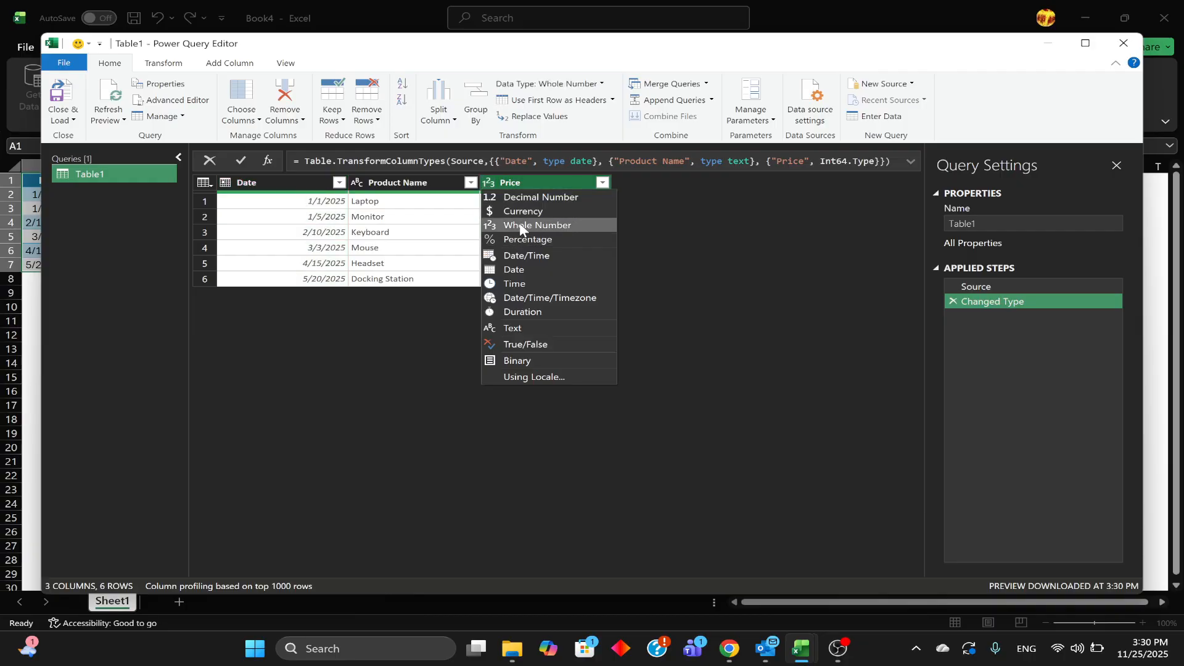
click(707, 252)
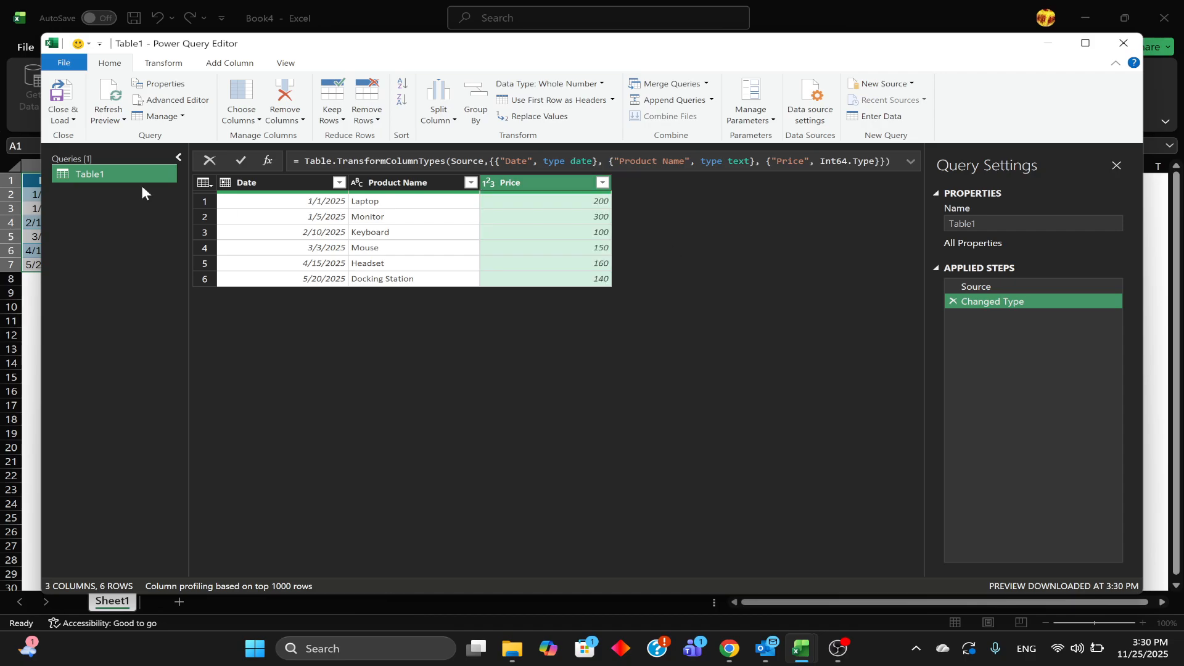
Step: Close the query and load it as a PivotTable report on the existing worksheet at Sheet1 cell A11
click(68, 122)
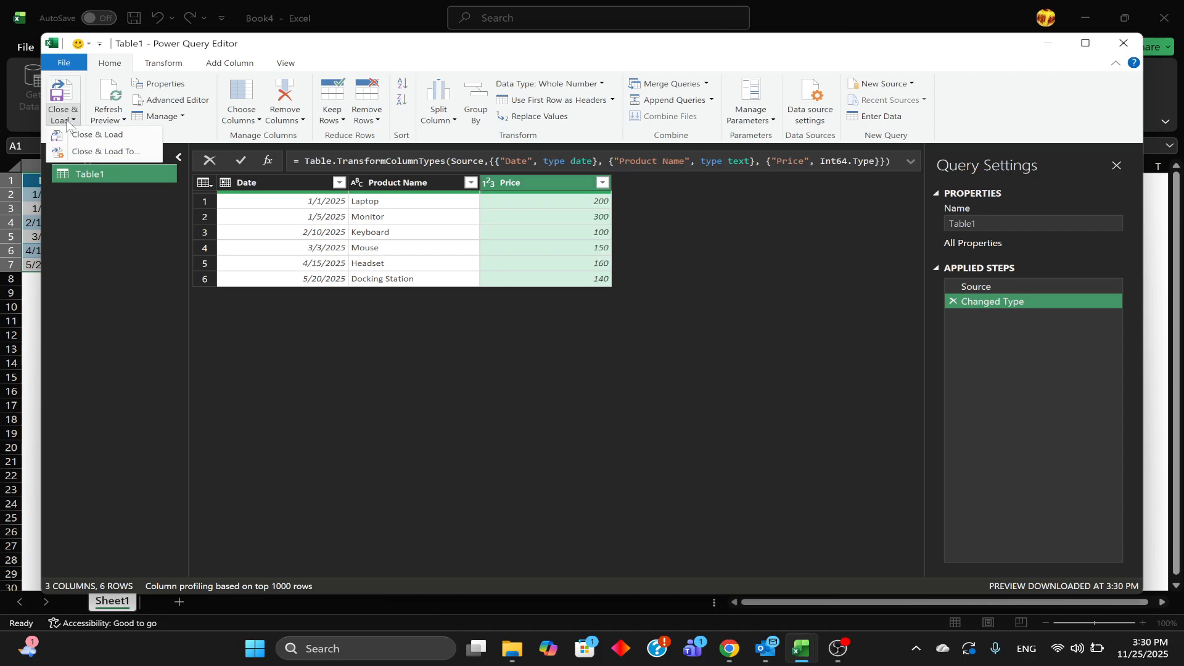
click(93, 152)
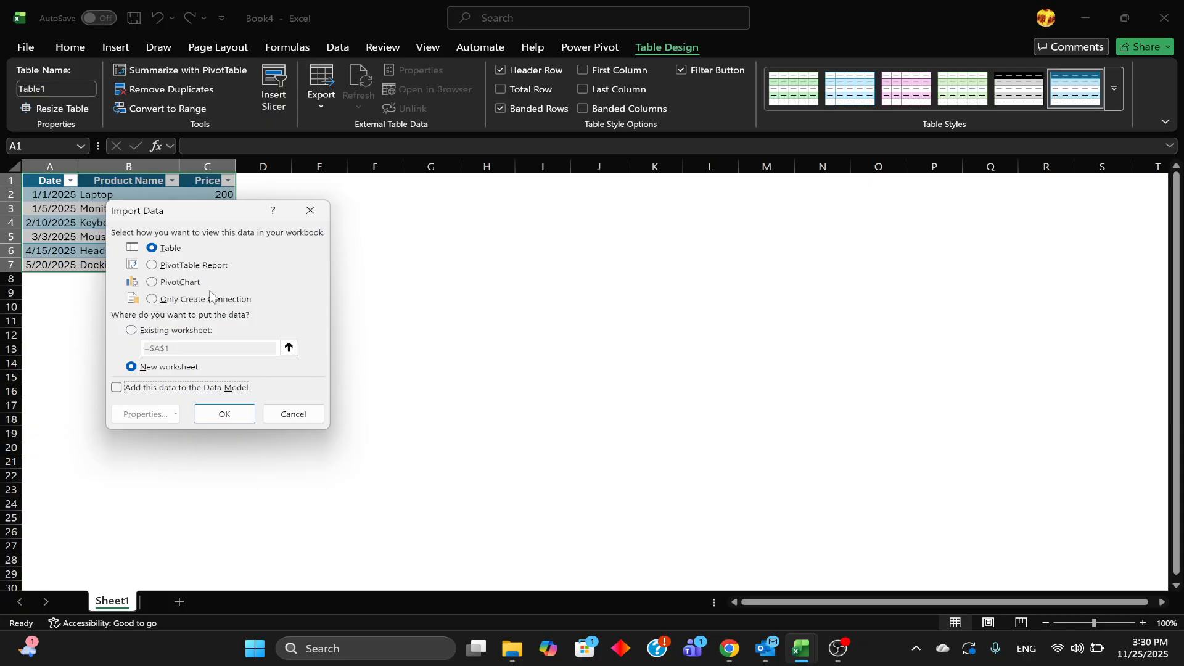
click(152, 265)
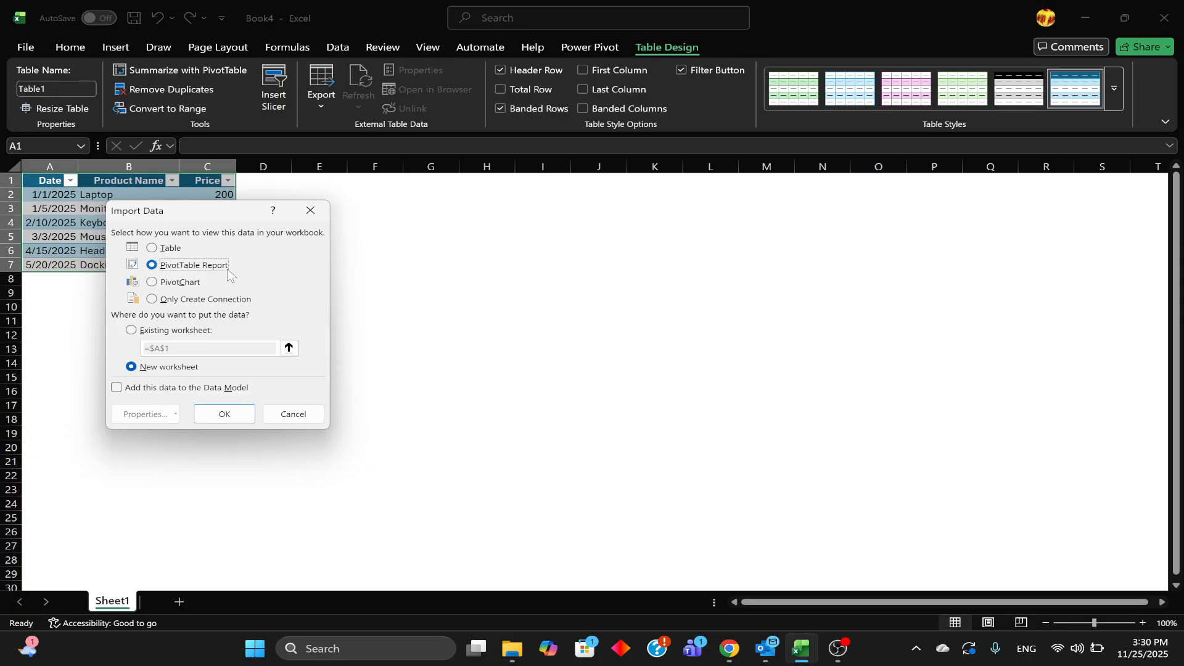
click(133, 331)
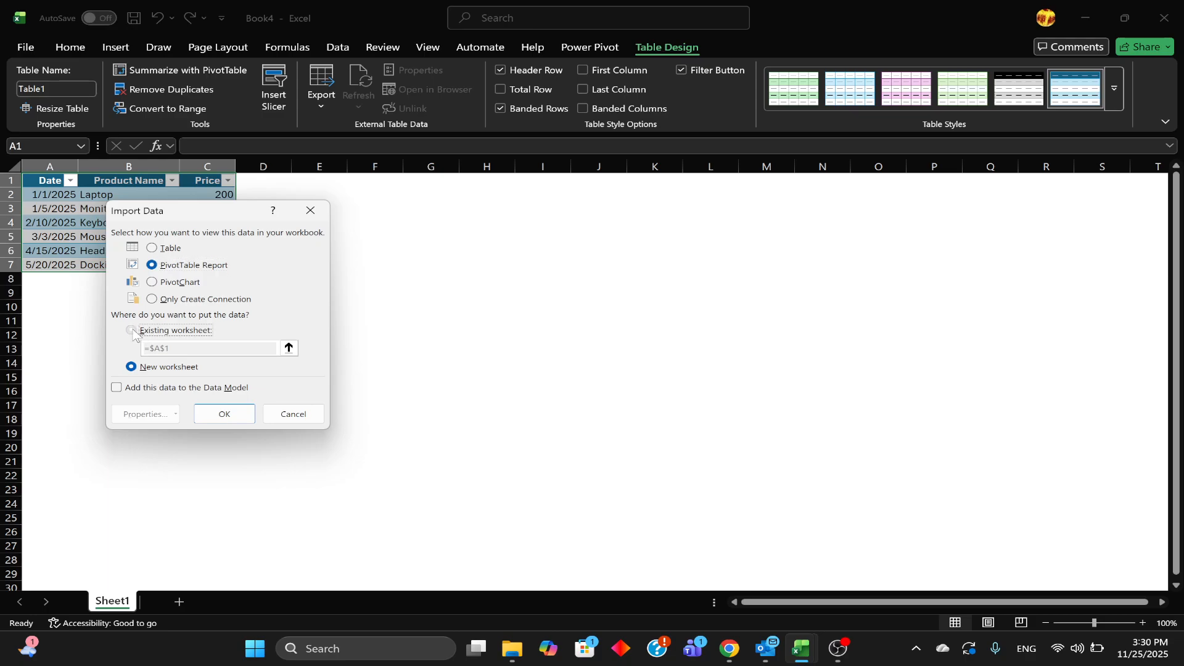
click(288, 348)
click(29, 327)
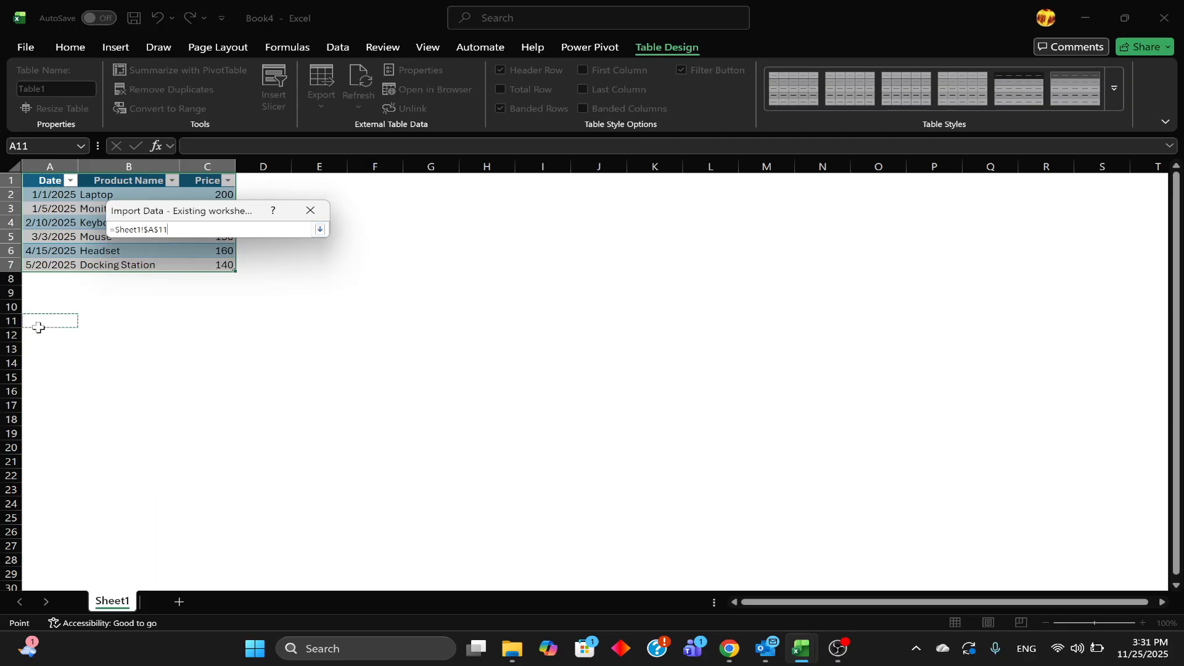
key(Return)
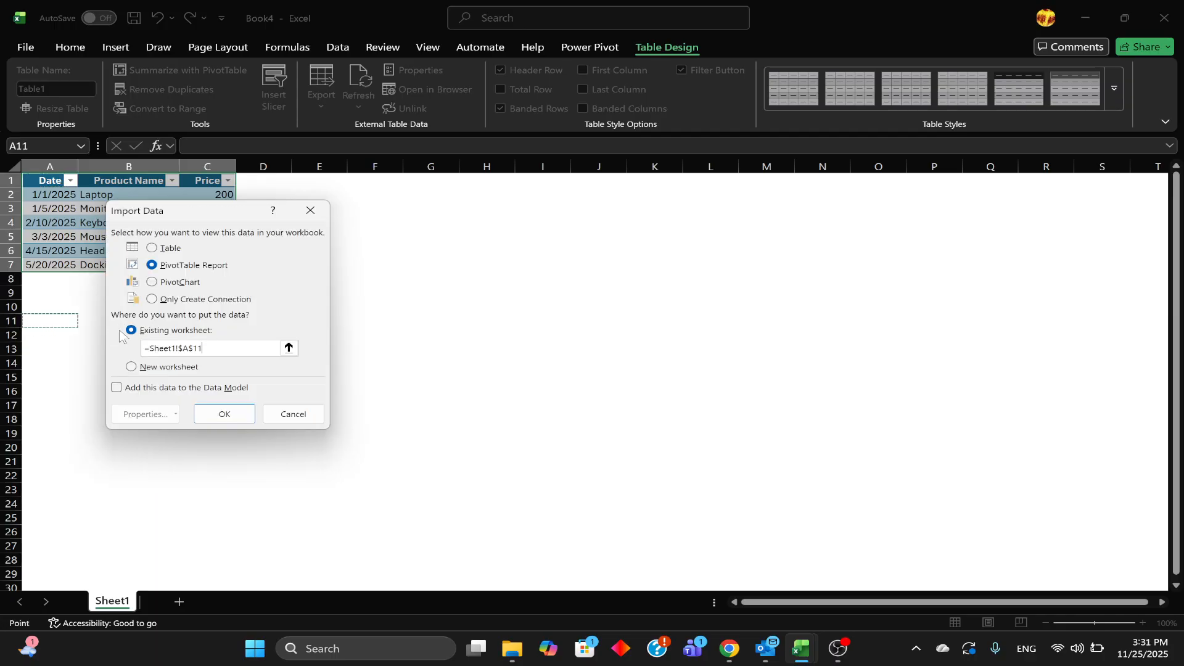
click(225, 414)
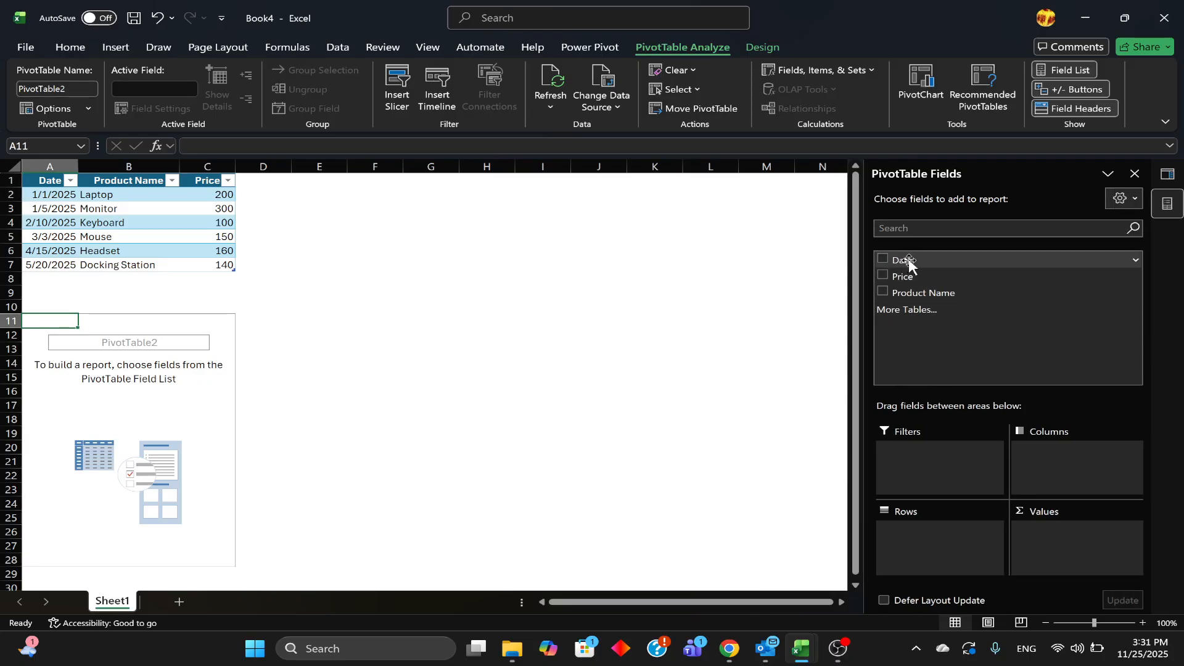
Step: Add the Price and Product Name fields to the PivotTable's rows
drag(909, 264, 926, 543)
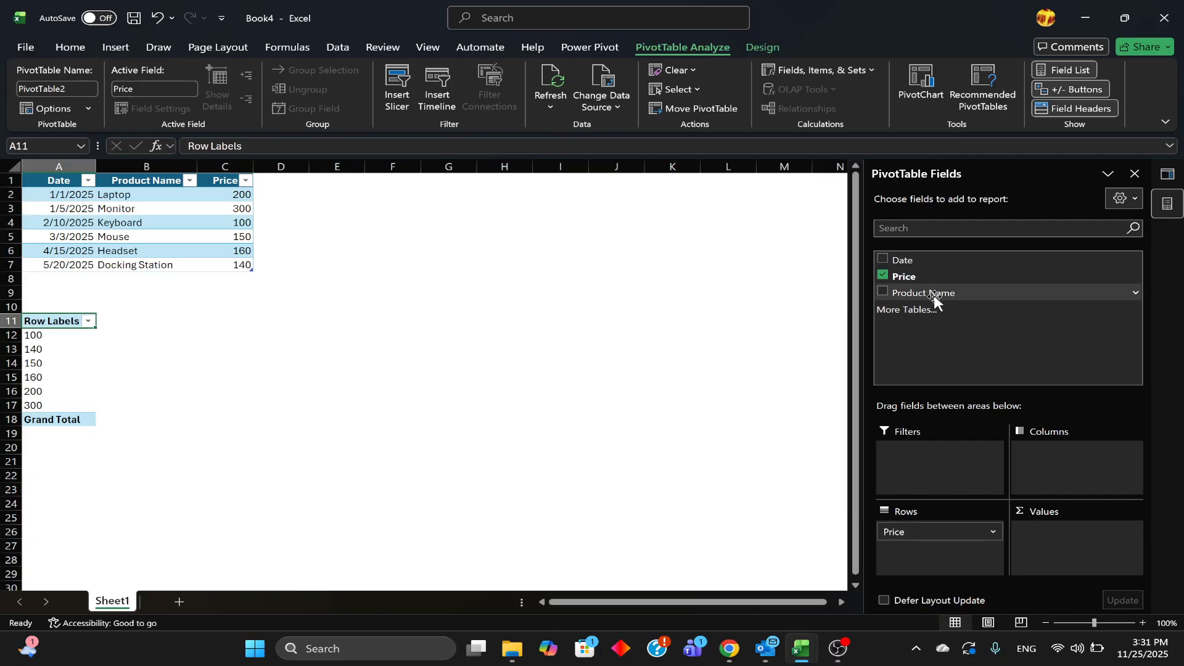
drag(933, 295, 935, 540)
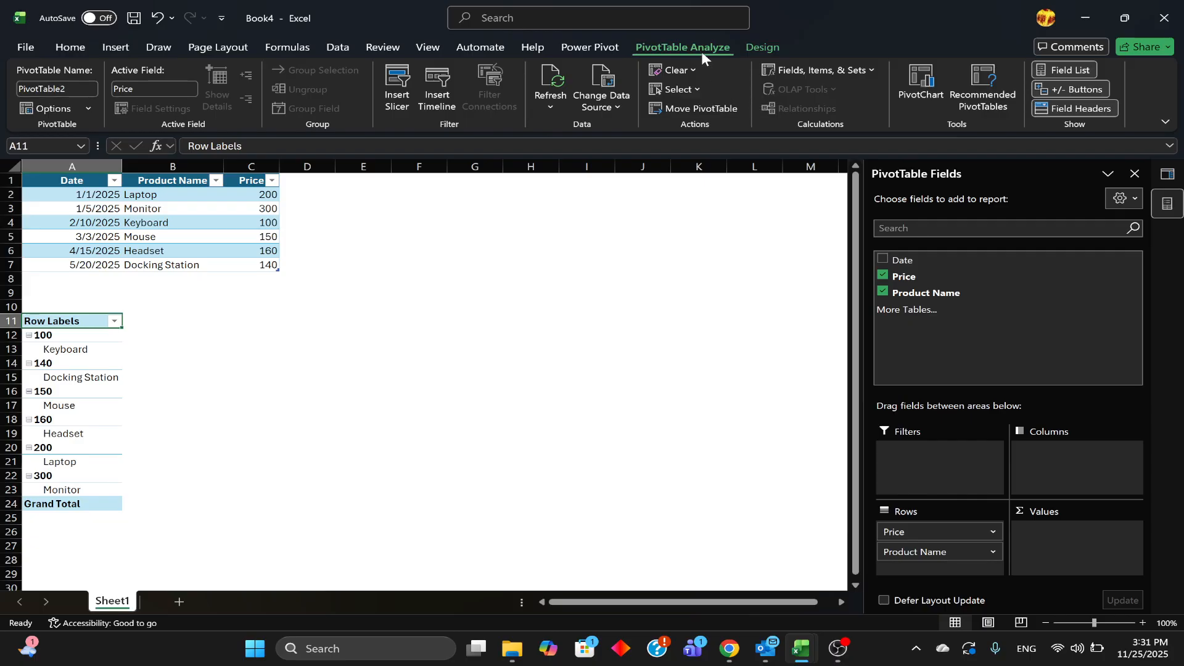
Step: Set the PivotTable to not show subtotals
click(758, 47)
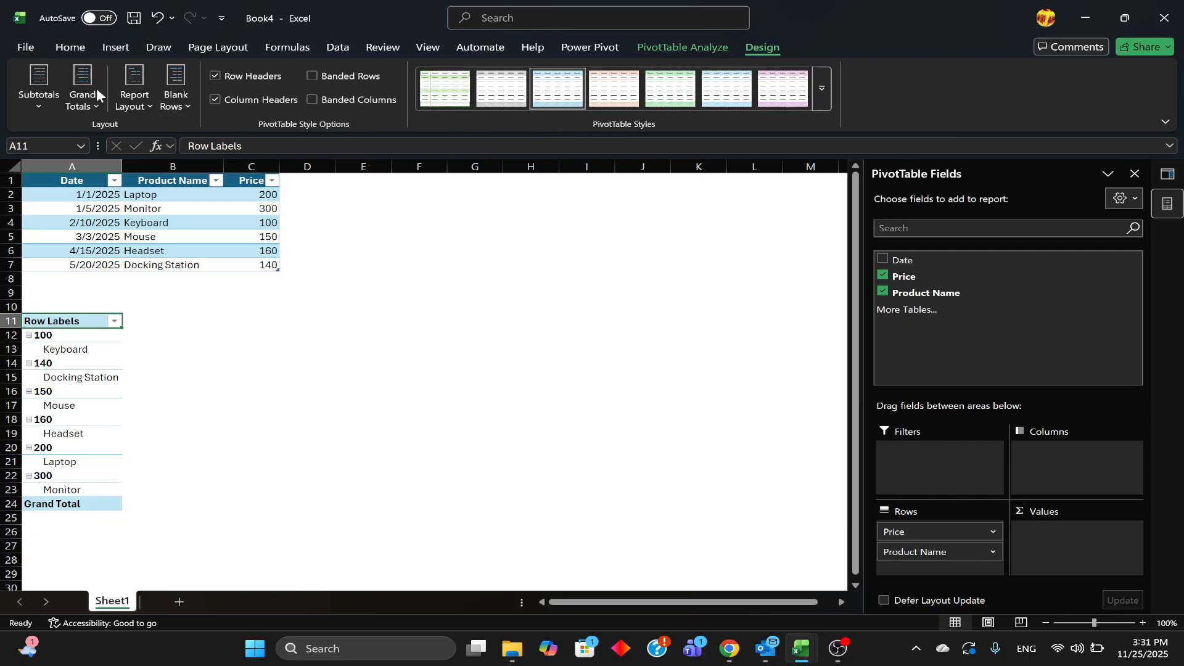
click(79, 99)
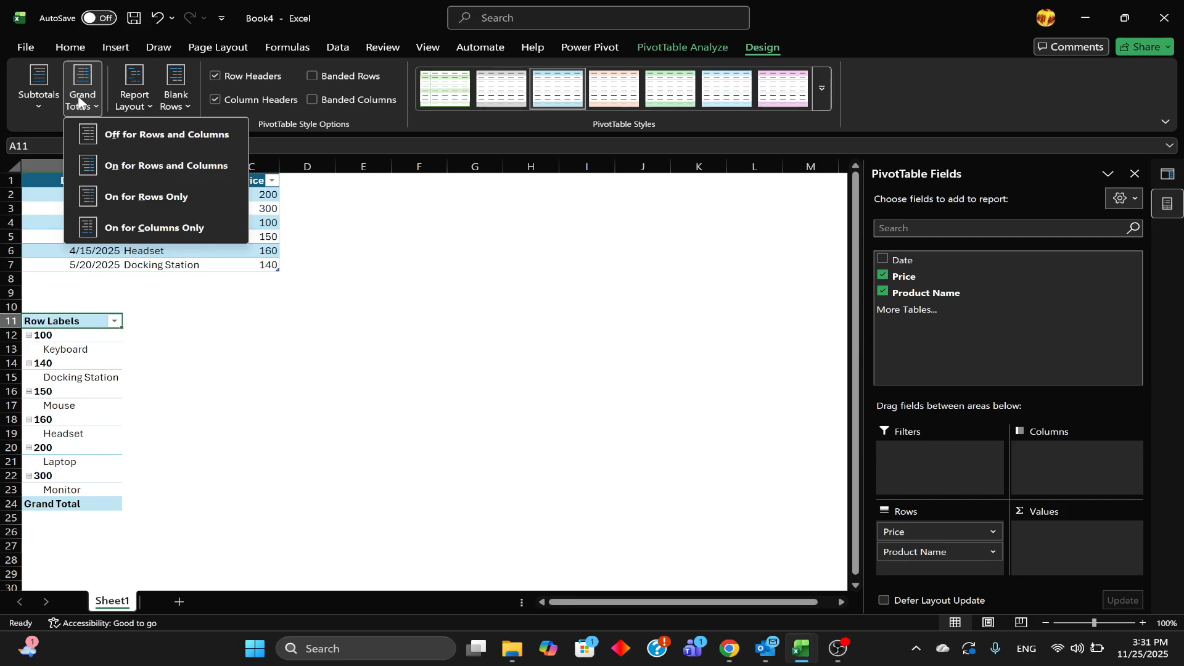
click(35, 102)
click(34, 101)
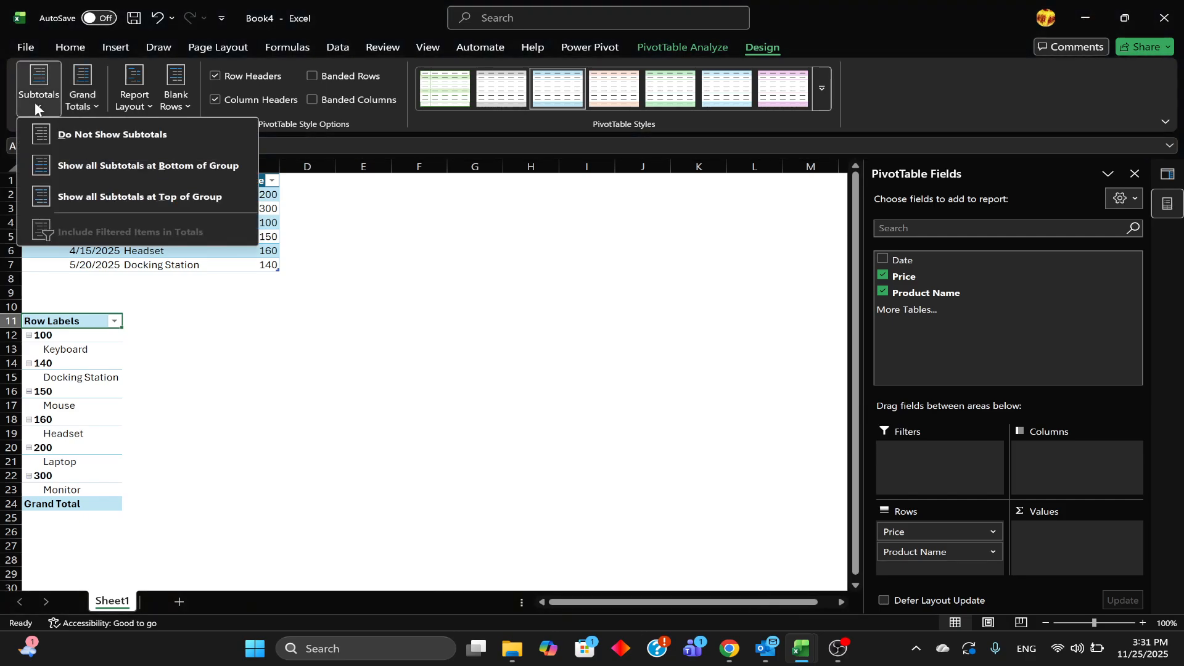
click(69, 132)
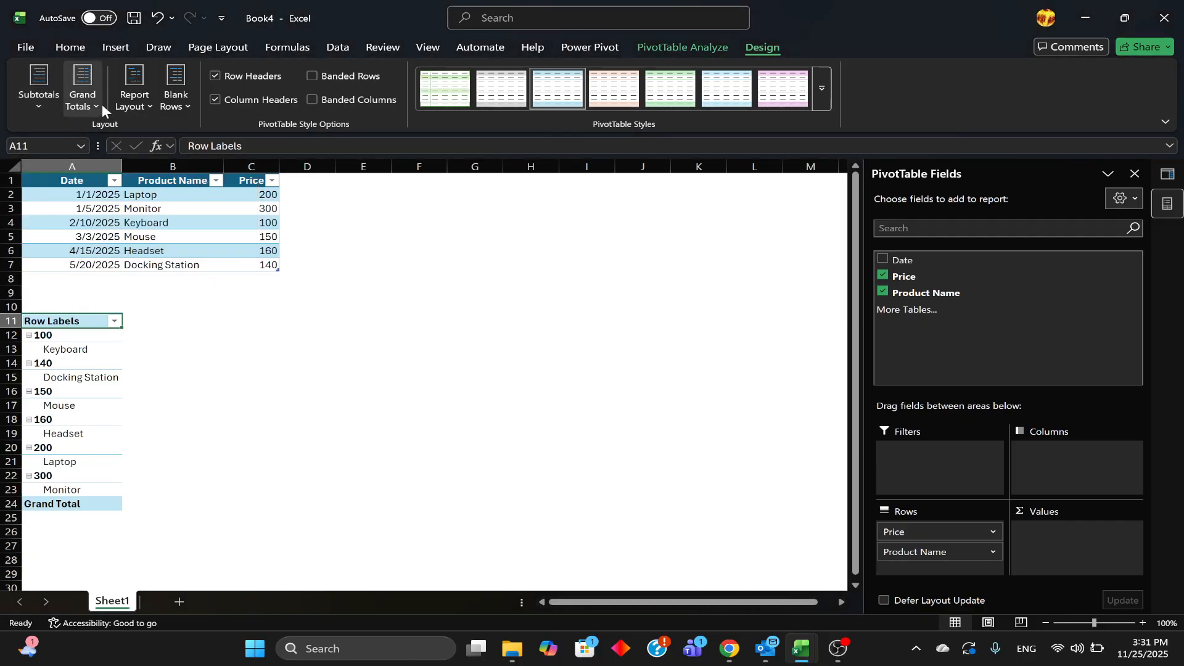
Step: Show the PivotTable in tabular form and place Price after Product Name in the rows
click(149, 105)
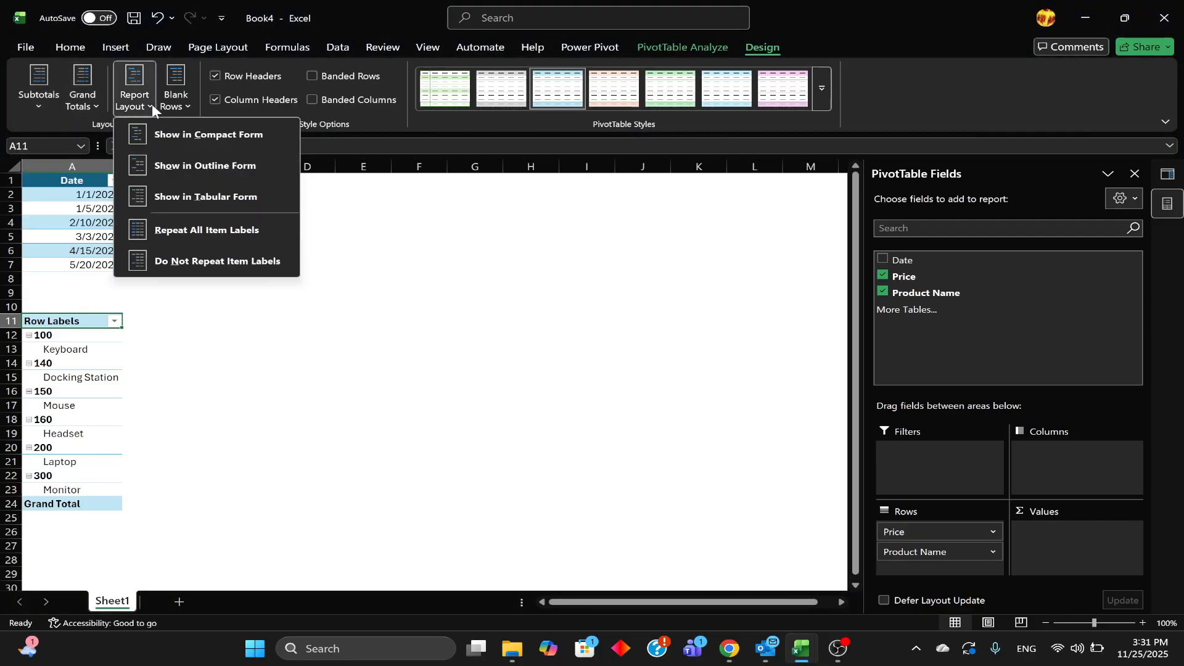
click(187, 196)
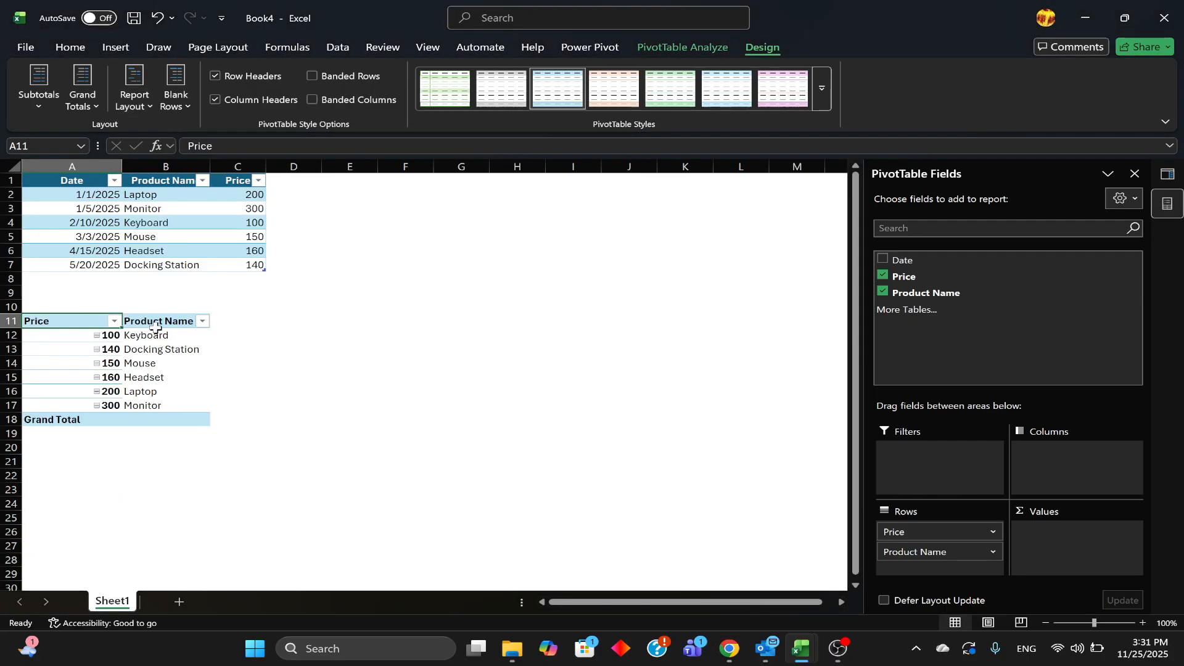
drag(915, 530, 922, 561)
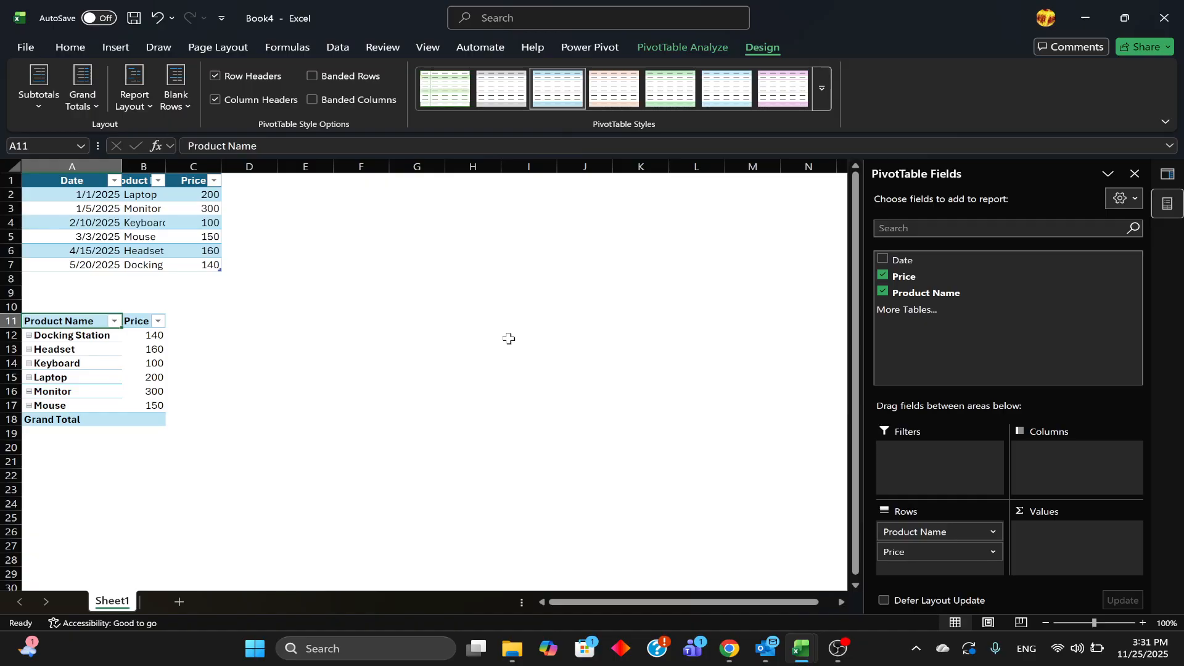
Step: Add a source table row in row 8 with date 05-21-2025, product name Premiun Mouse and price 300
click(66, 277)
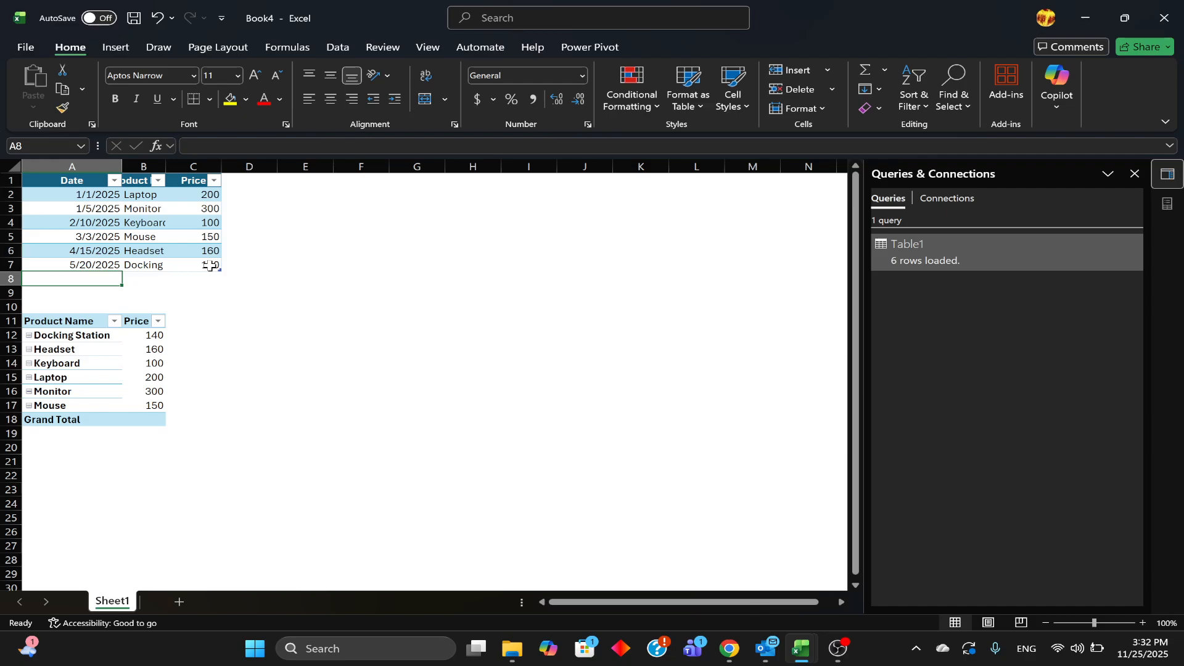
text(05-)
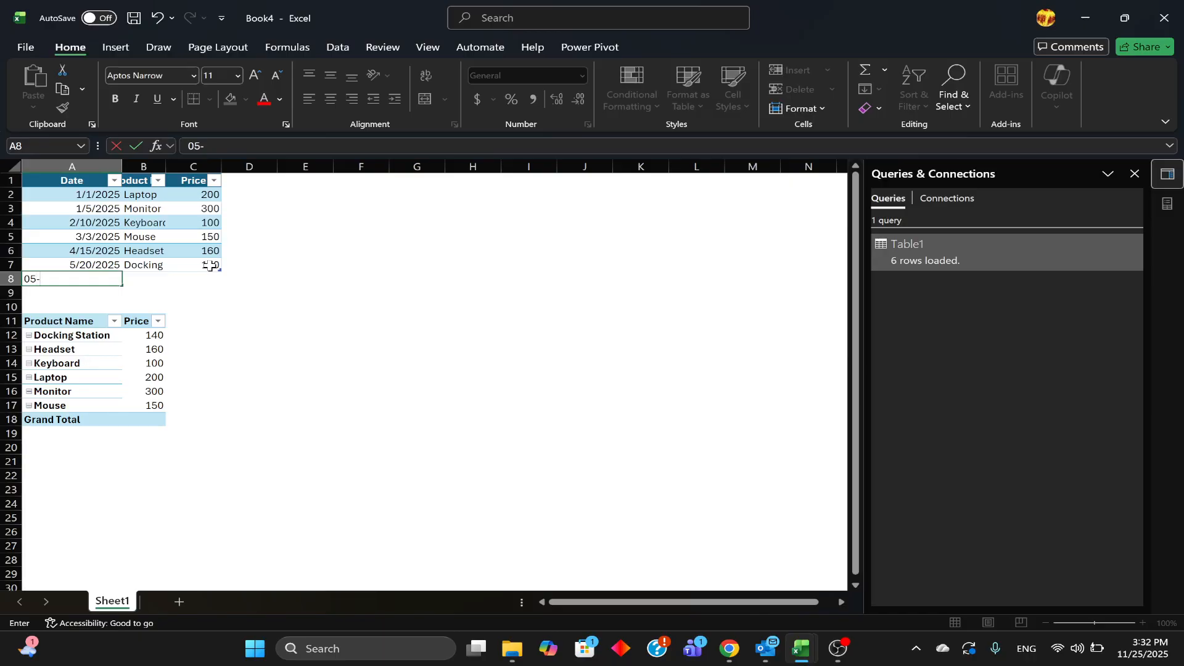
text(21-2025)
key(Tab)
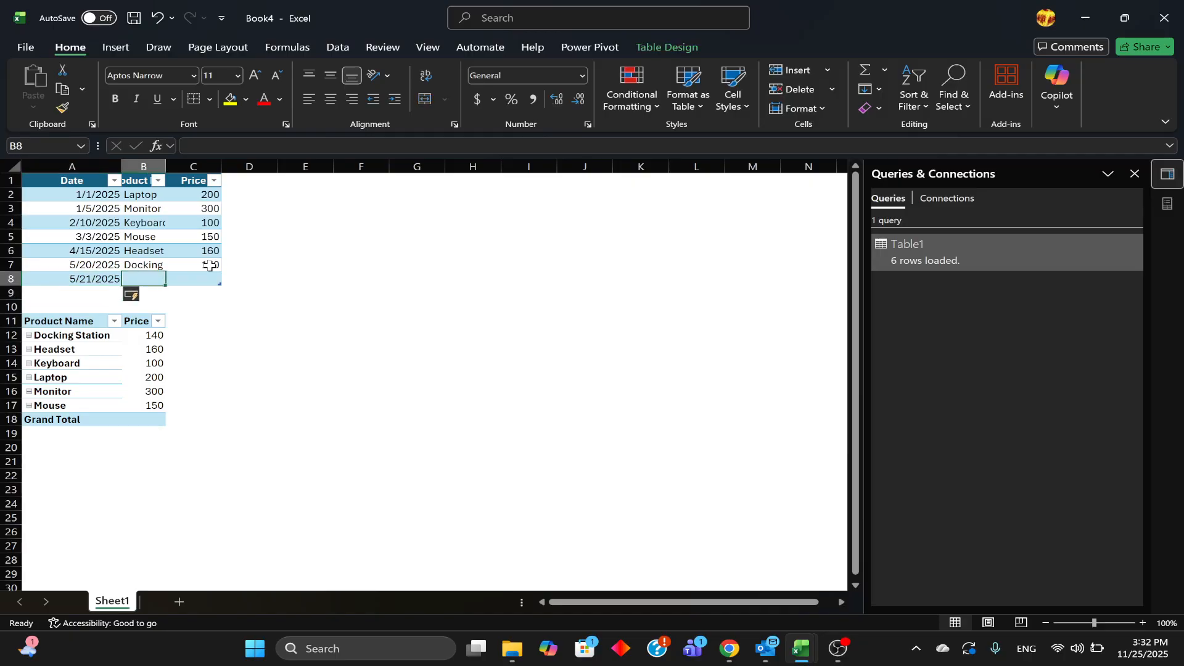
text(Pe)
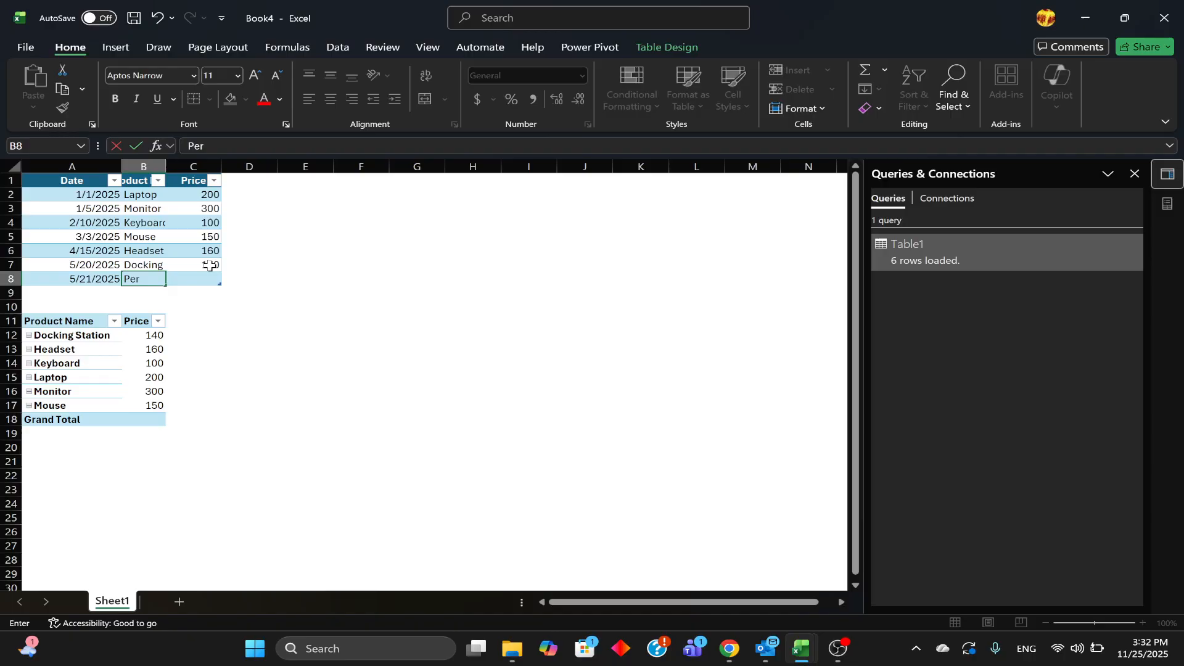
key(BackSpace)
text(remiun Mouse)
key(Tab)
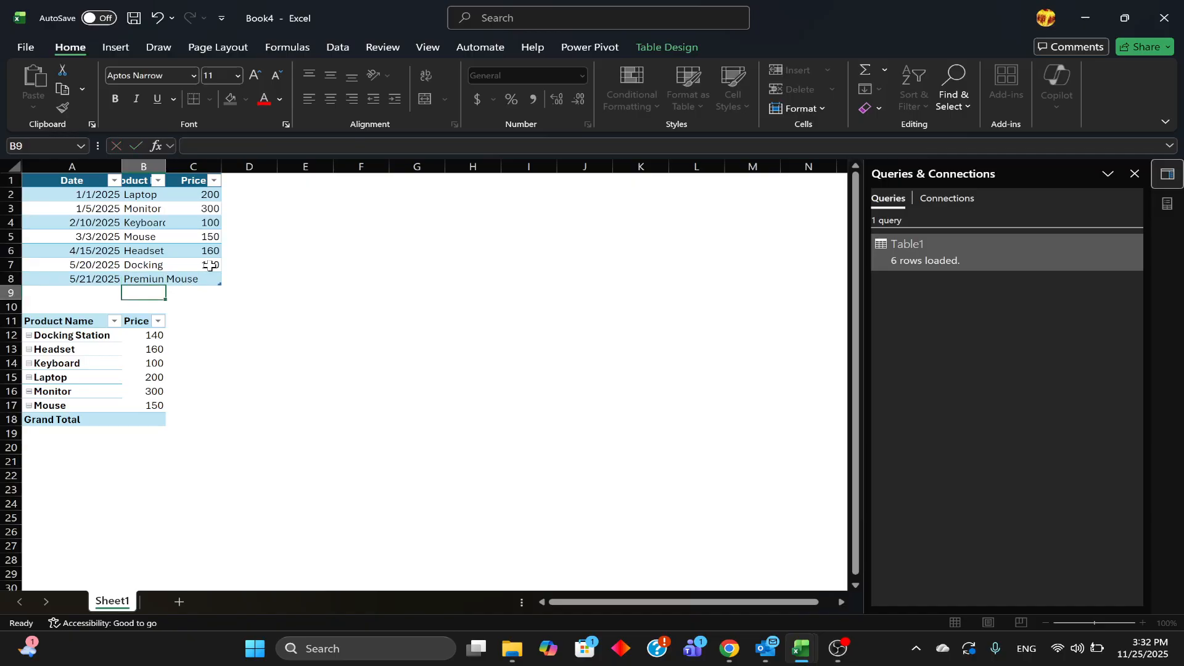
text(300)
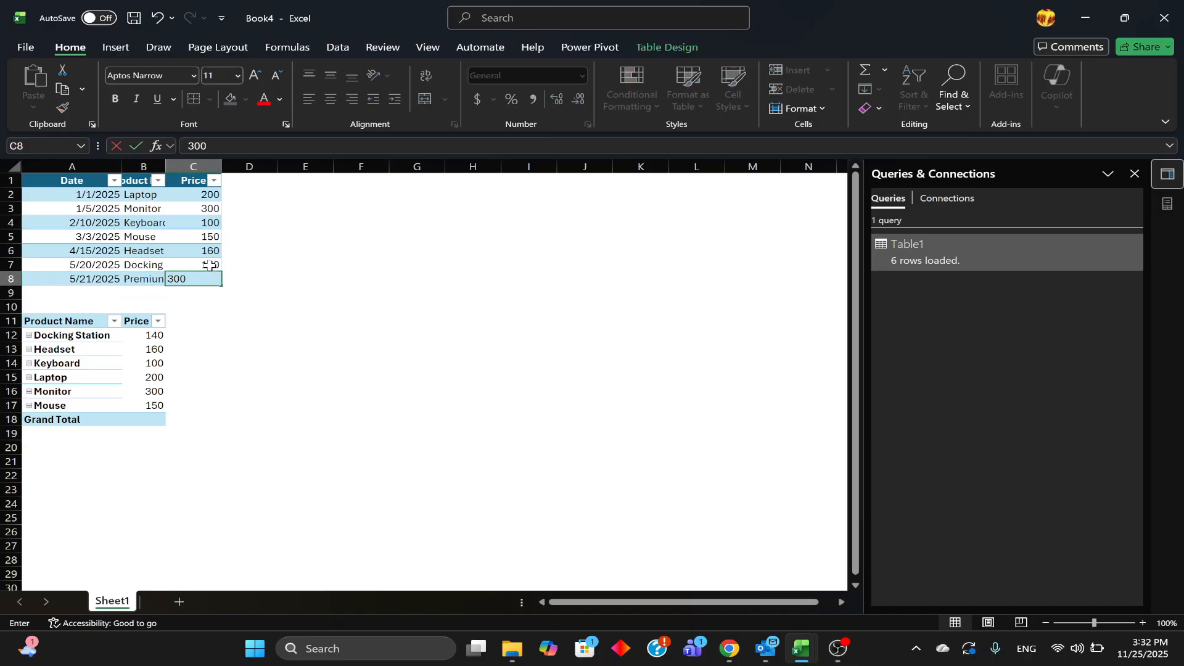
key(Return)
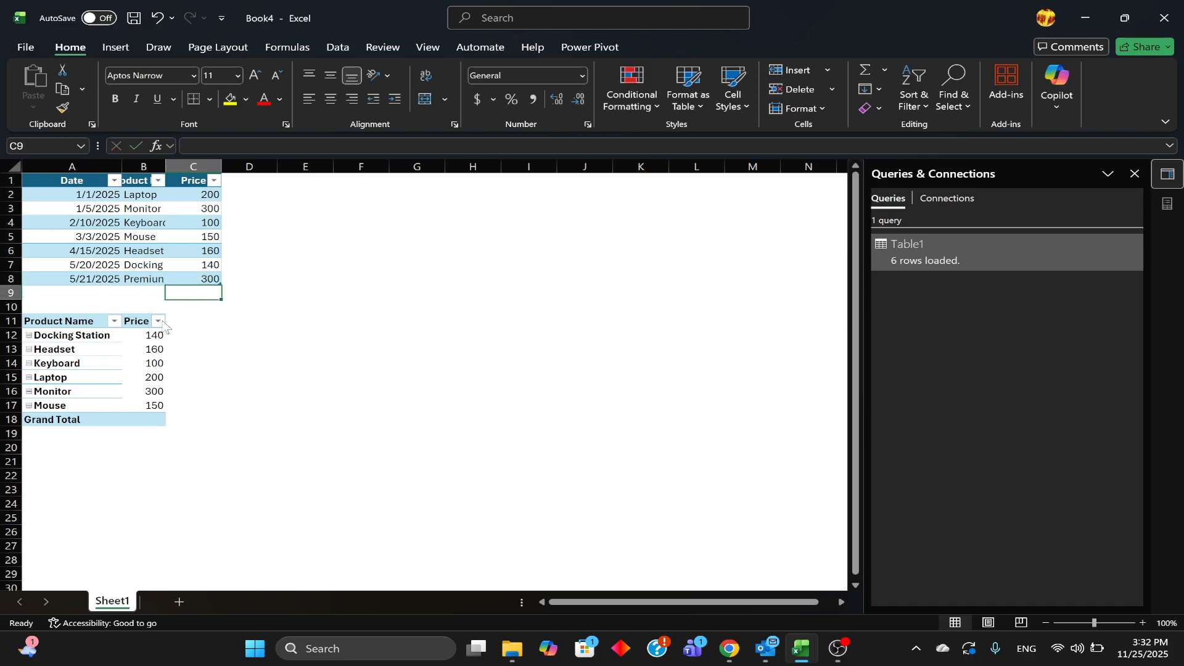
Step: Refresh the PivotTable to include the added source row
click(109, 343)
click(142, 358)
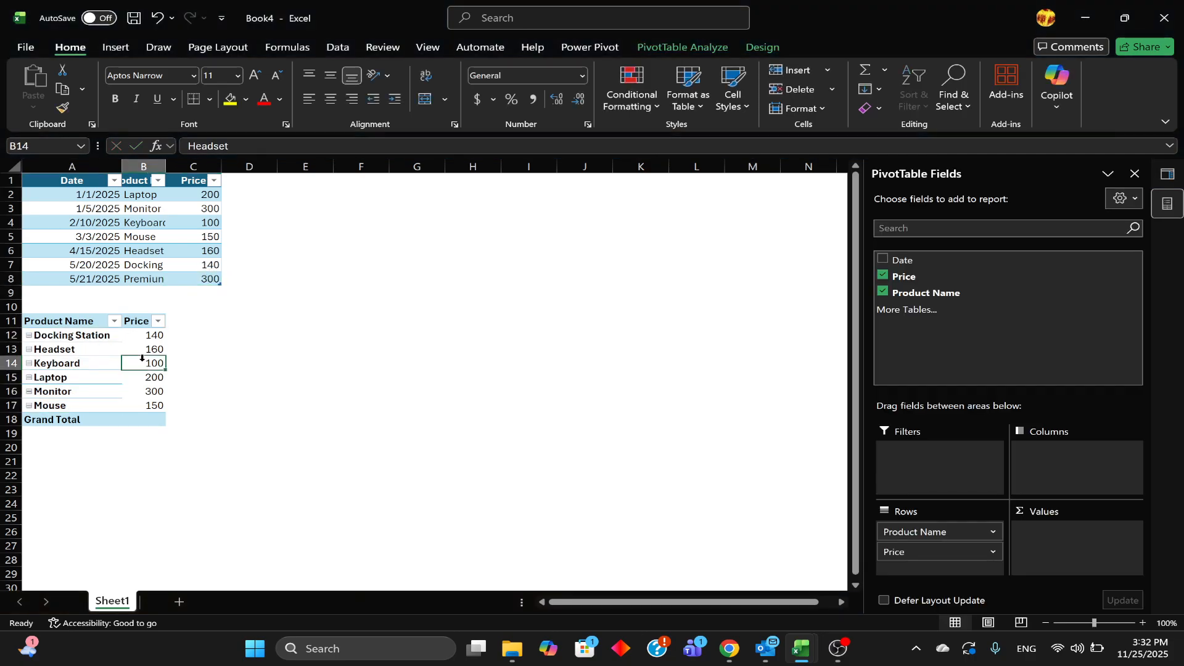
right_click(142, 363)
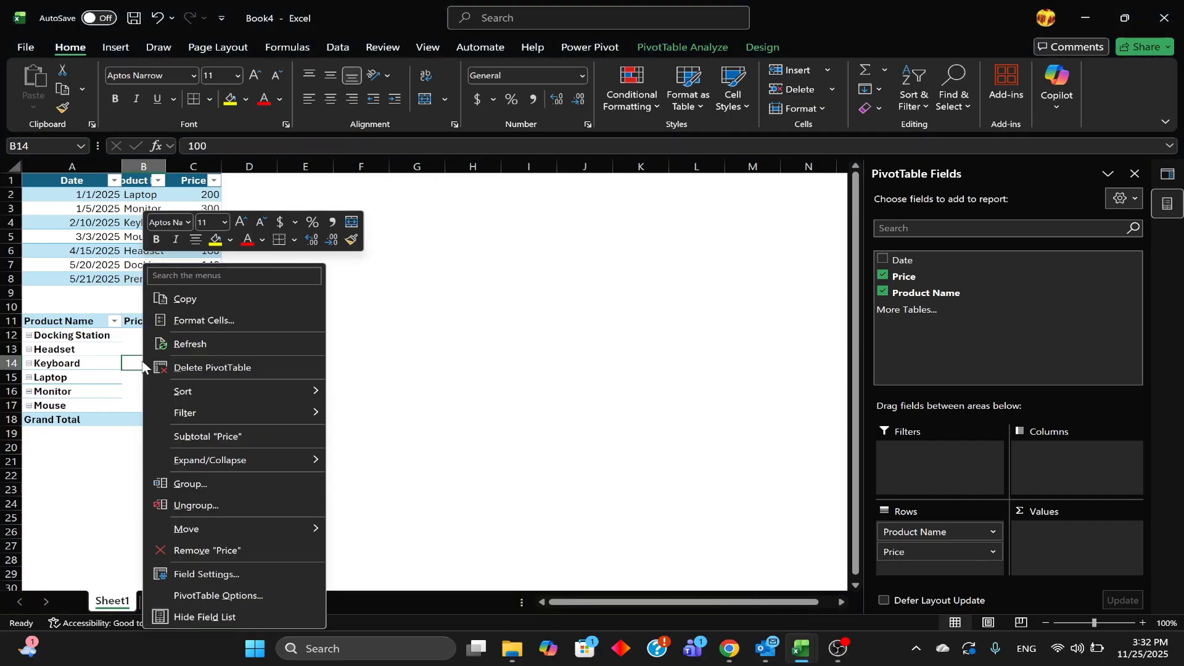
click(188, 343)
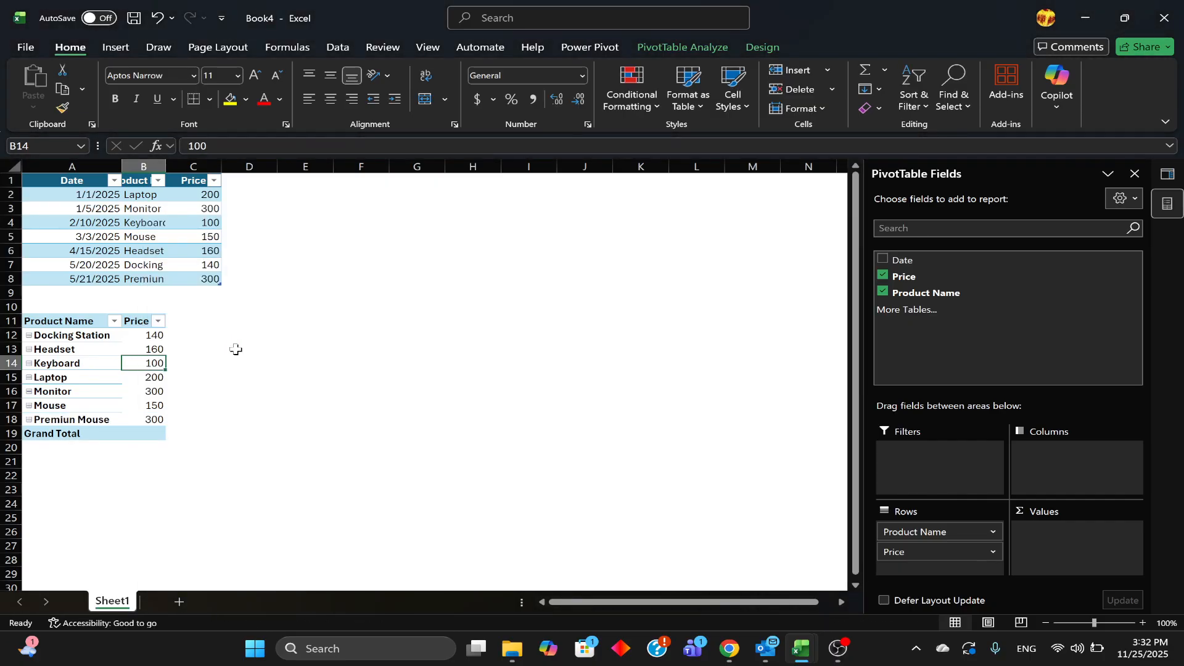